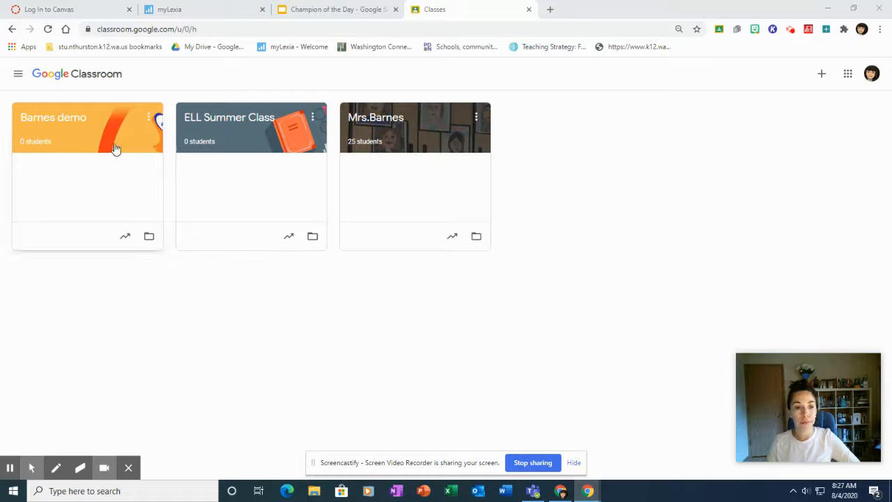
# Open the demo class's classwork and create a new assignment titled "All About Me".
pyautogui.click(82, 140)
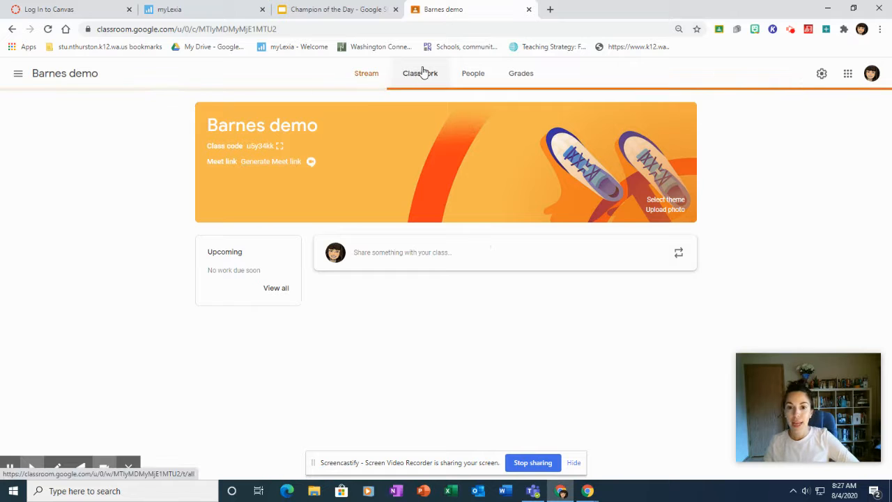
pyautogui.click(412, 78)
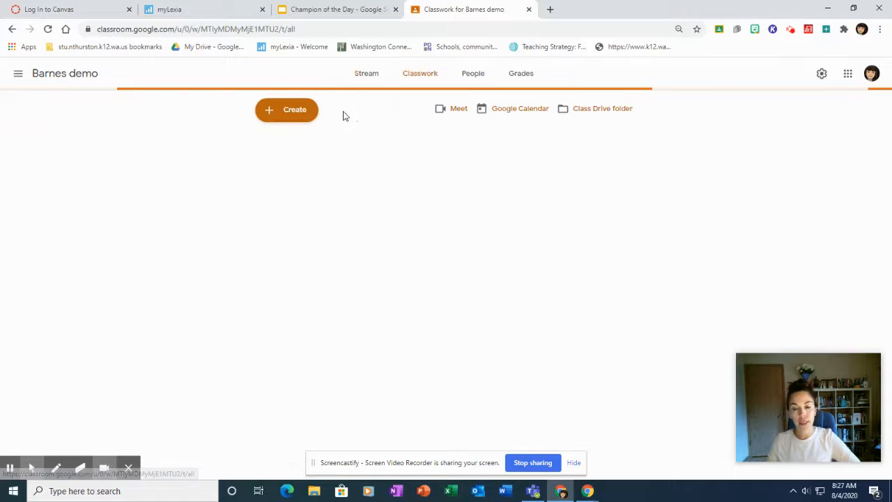
pyautogui.click(284, 119)
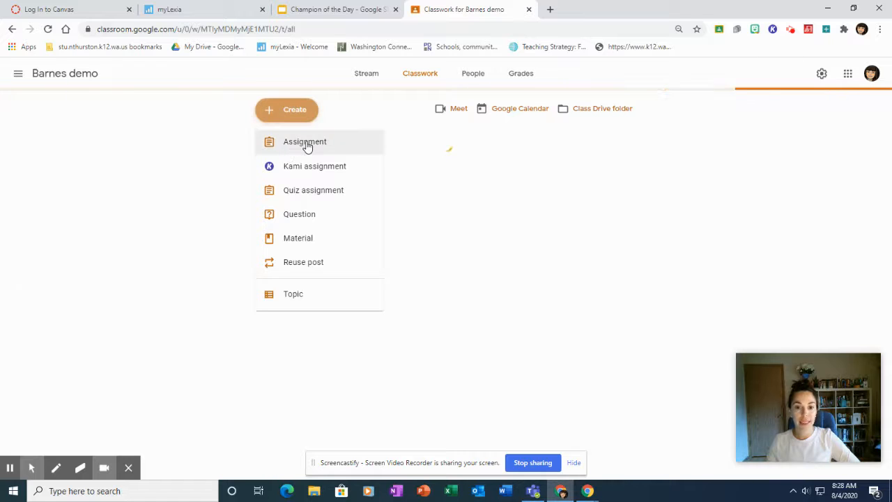
pyautogui.click(295, 145)
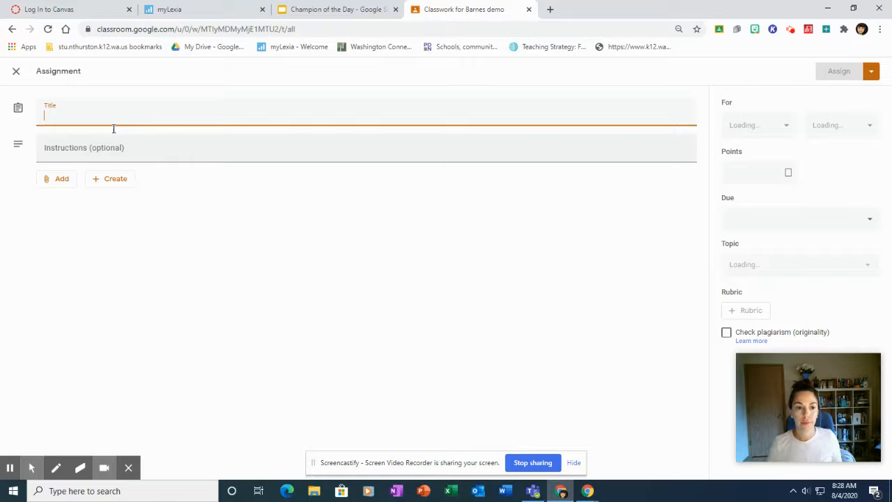
pyautogui.write('All About Me')
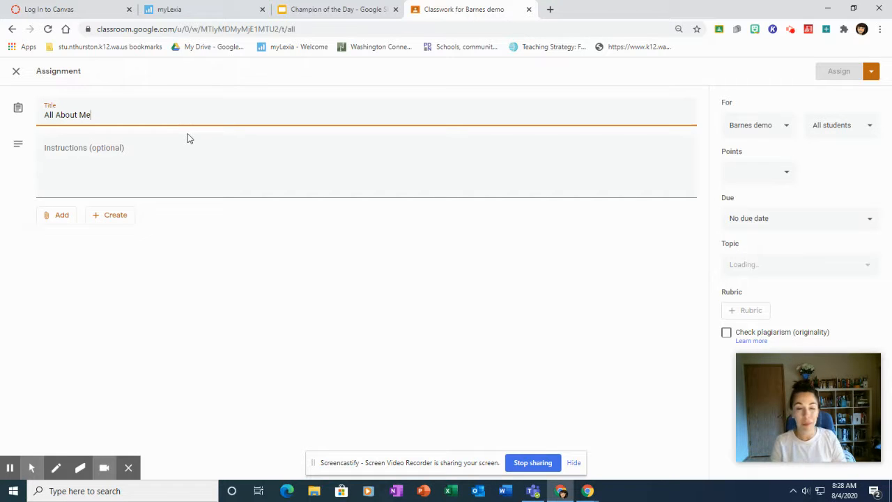
# Enter the assignment instructions as two numbered lines: "1. Answer the questions in complete sentences" and "2. Turn it in".
pyautogui.click(177, 155)
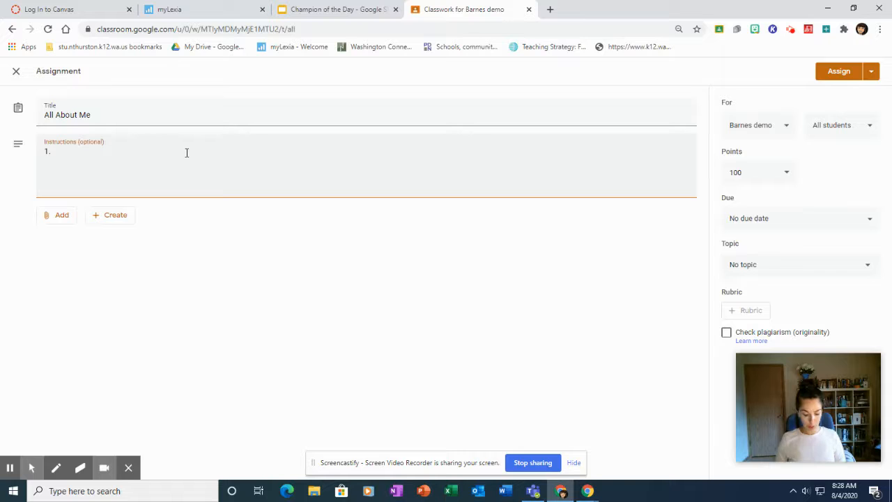
pyautogui.write('wer the ques')
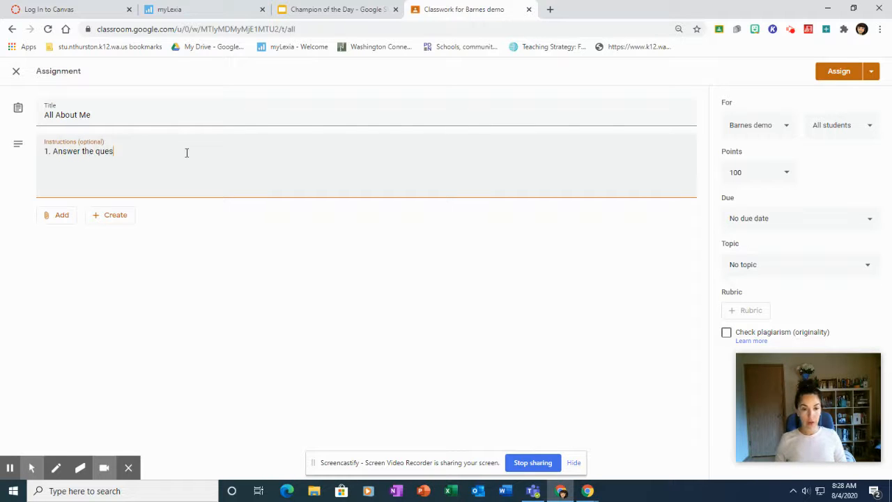
pyautogui.write('tions in ')
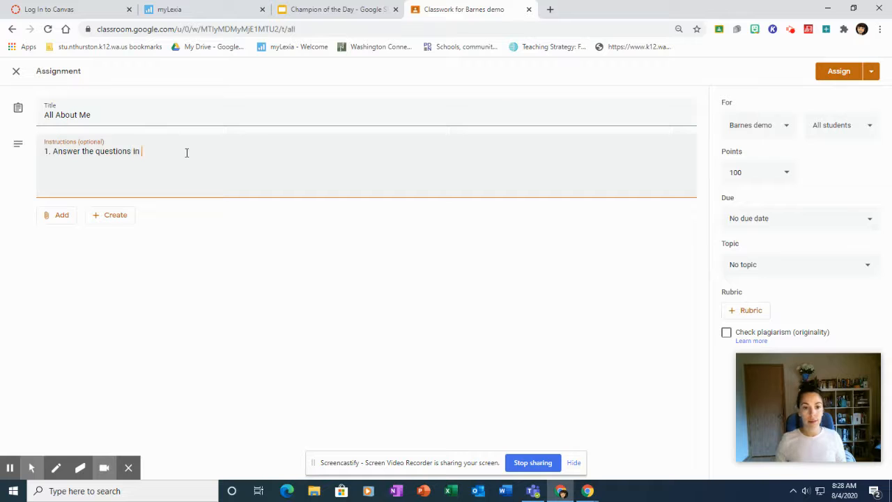
pyautogui.write('complete sentences')
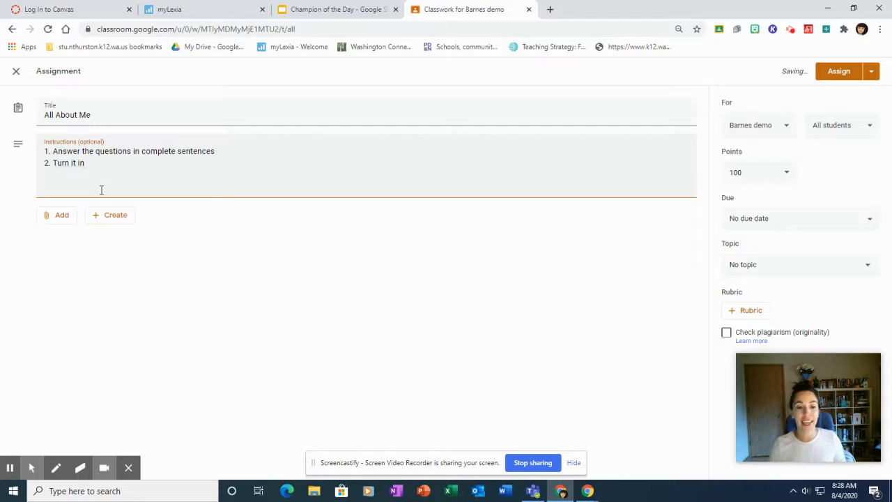
# Attach the All About Me slides from the PE 2020-2021 folder in My Drive and make a copy for each student.
pyautogui.click(61, 218)
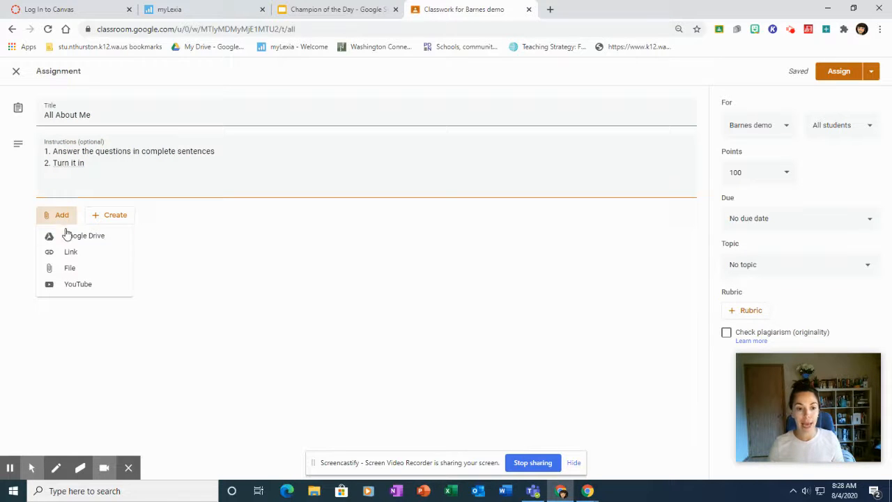
pyautogui.click(70, 237)
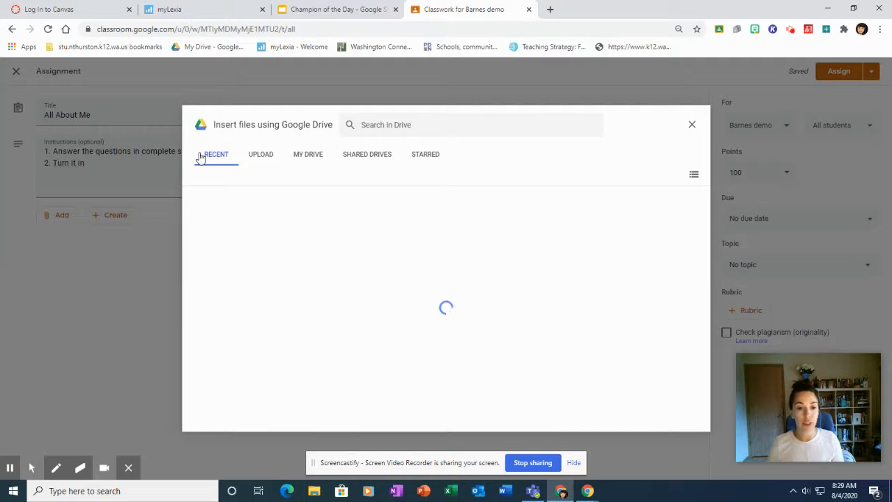
pyautogui.click(307, 156)
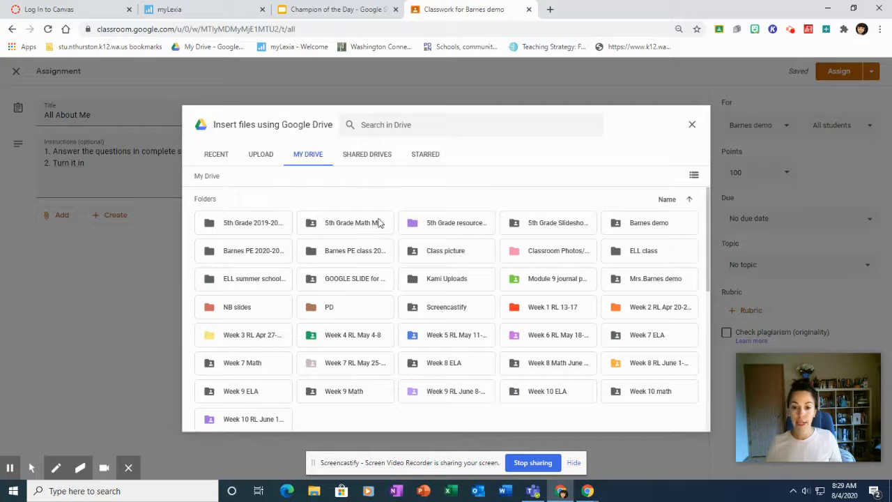
pyautogui.doubleClick(250, 258)
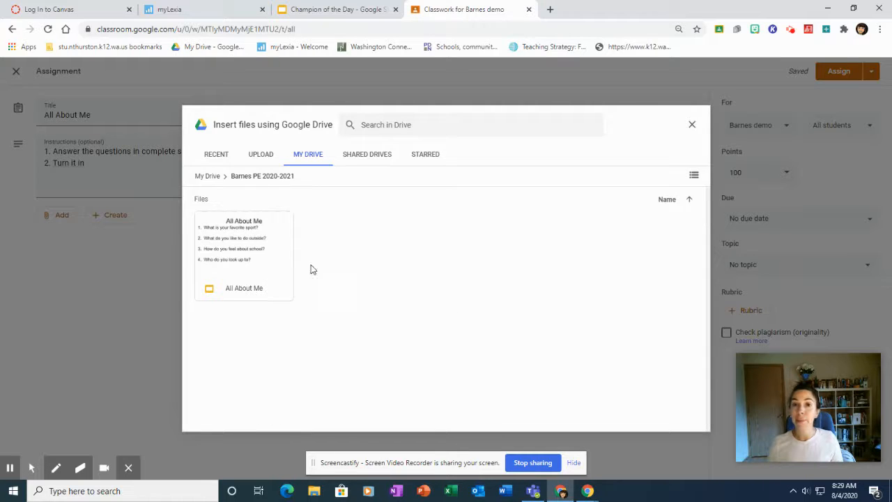
pyautogui.click(263, 255)
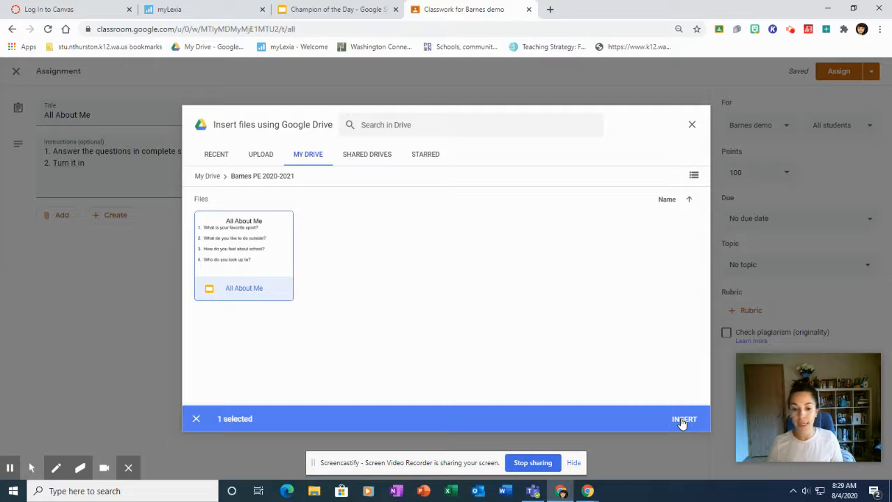
pyautogui.click(682, 421)
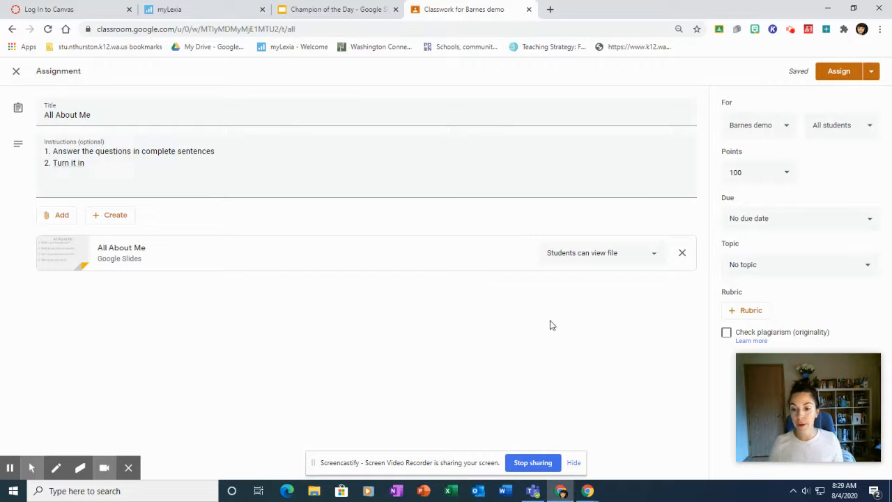
pyautogui.click(641, 257)
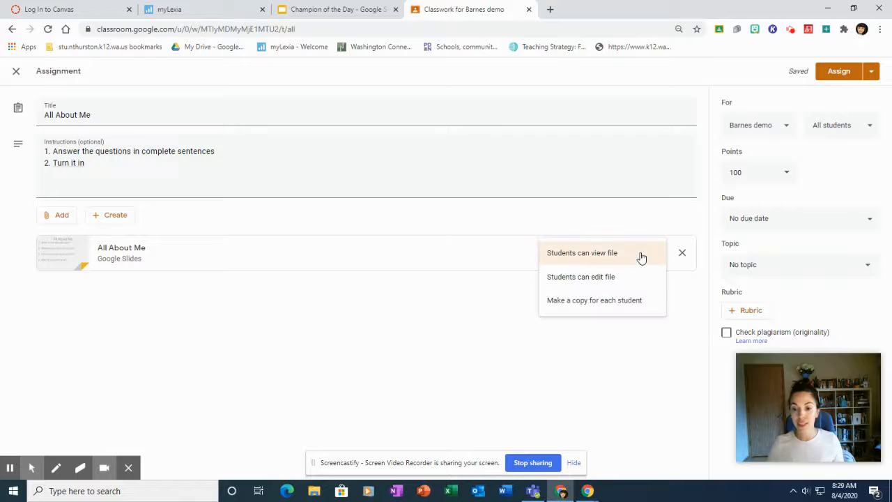
pyautogui.click(631, 305)
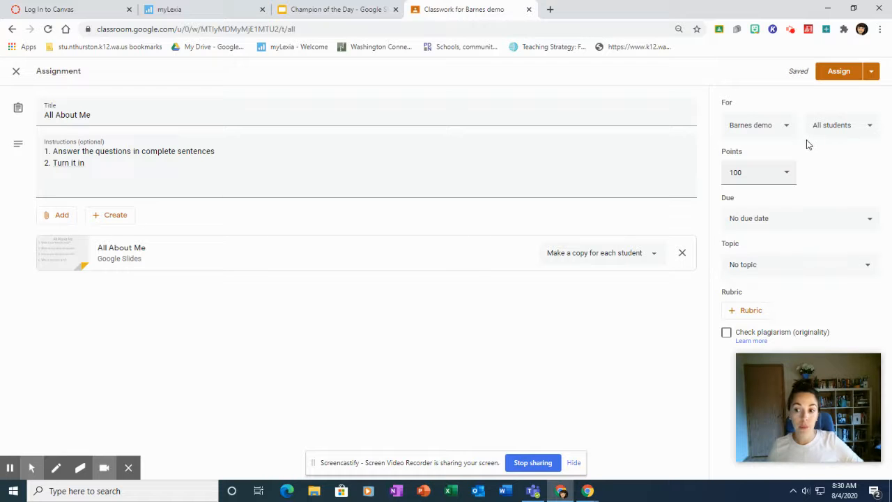
# Check which students receive the assignment and set its points to Ungraded.
pyautogui.click(847, 130)
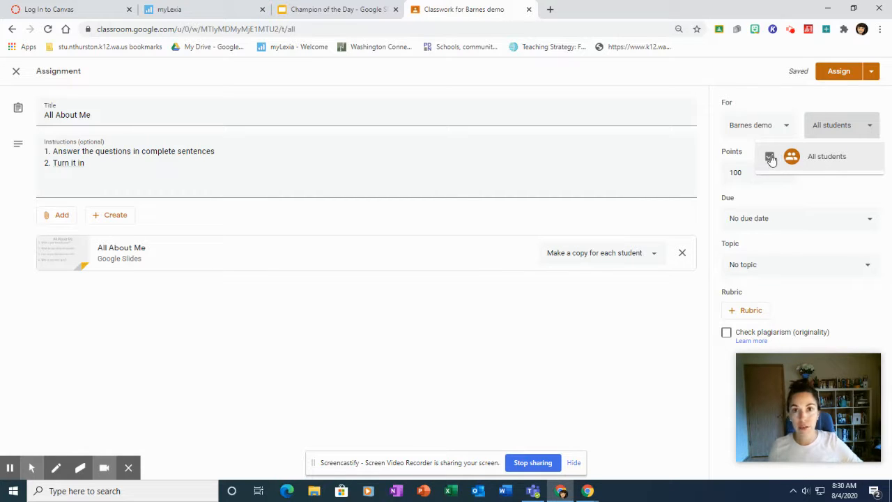
pyautogui.click(857, 127)
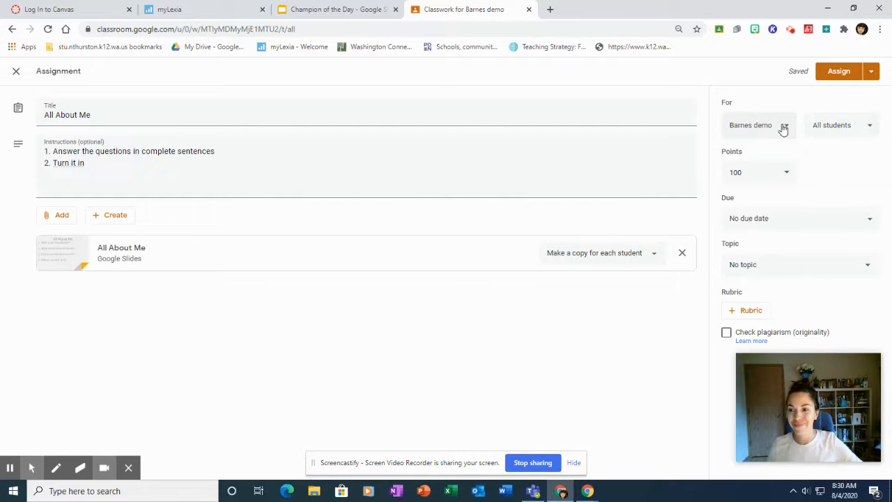
pyautogui.click(777, 174)
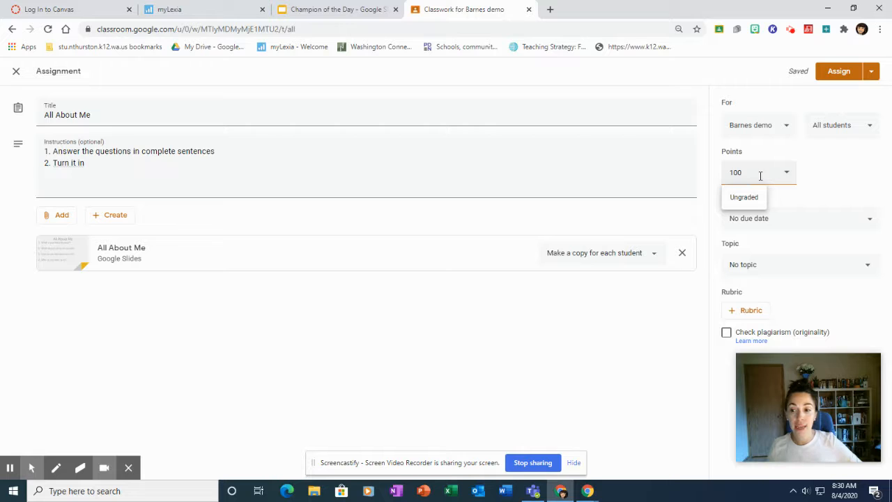
pyautogui.click(740, 200)
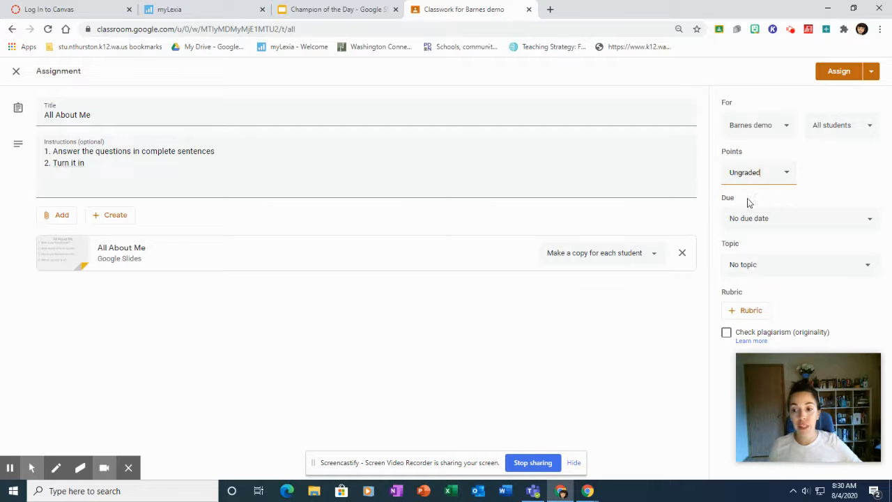
# Review the due date and topic options without choosing any, and assign All About Me to the class.
pyautogui.click(781, 221)
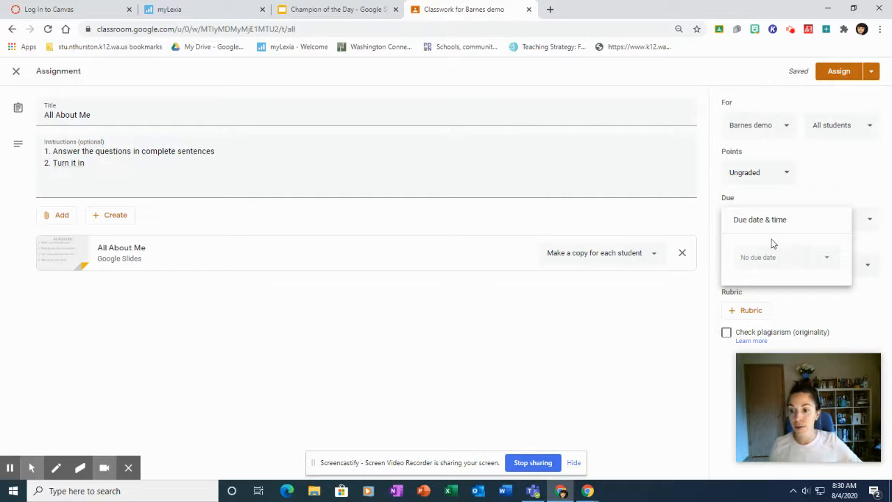
pyautogui.click(784, 196)
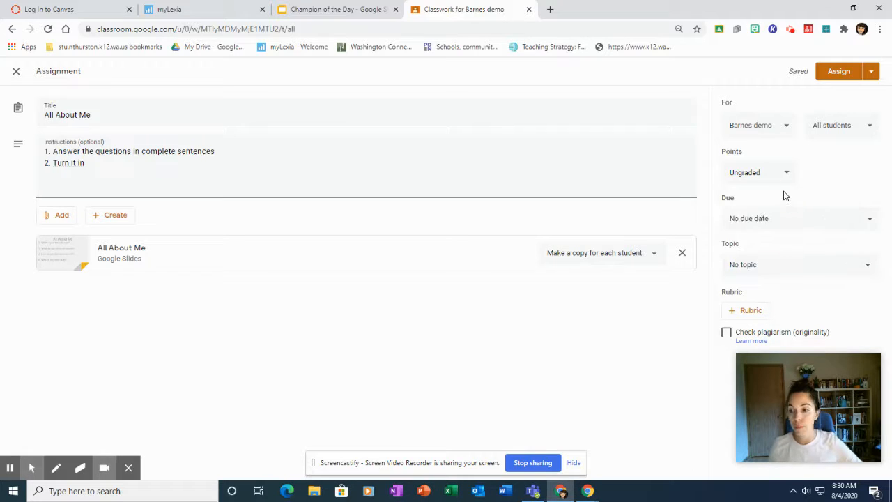
pyautogui.click(733, 268)
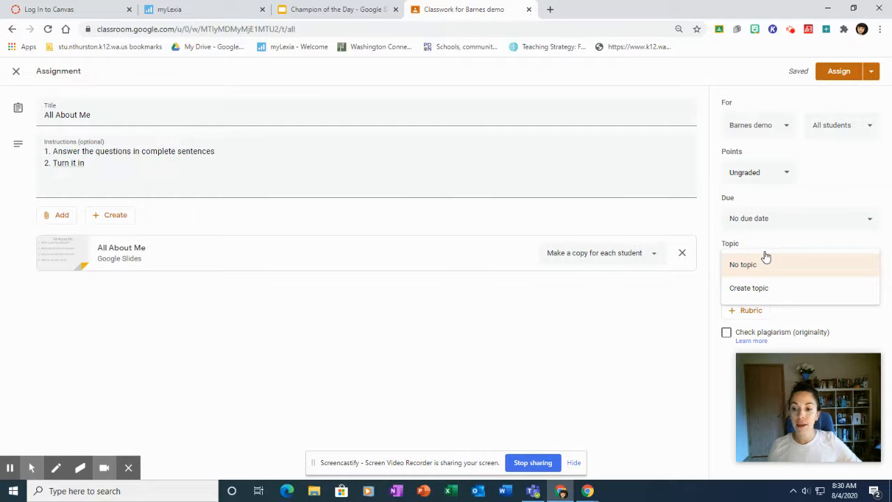
pyautogui.click(749, 243)
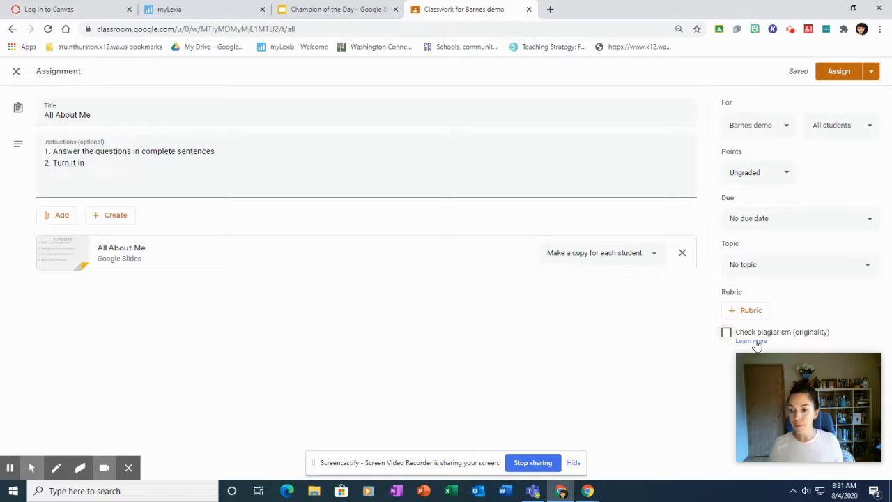
pyautogui.click(871, 71)
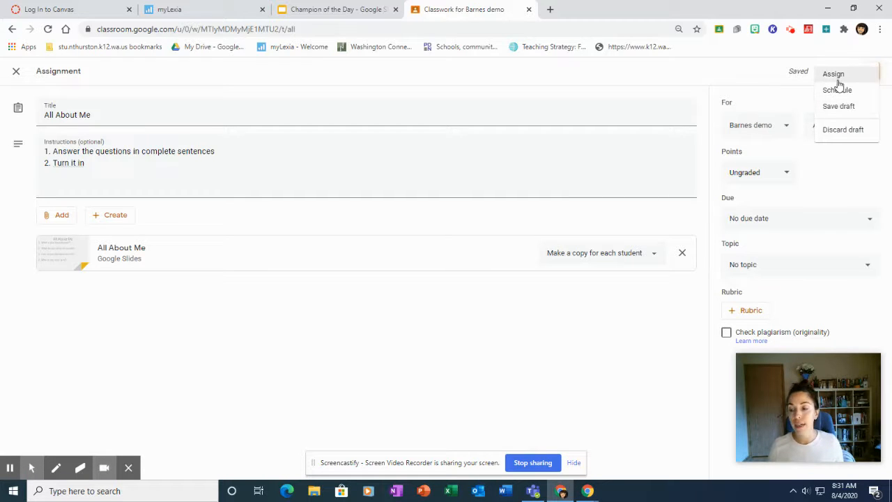
pyautogui.click(829, 75)
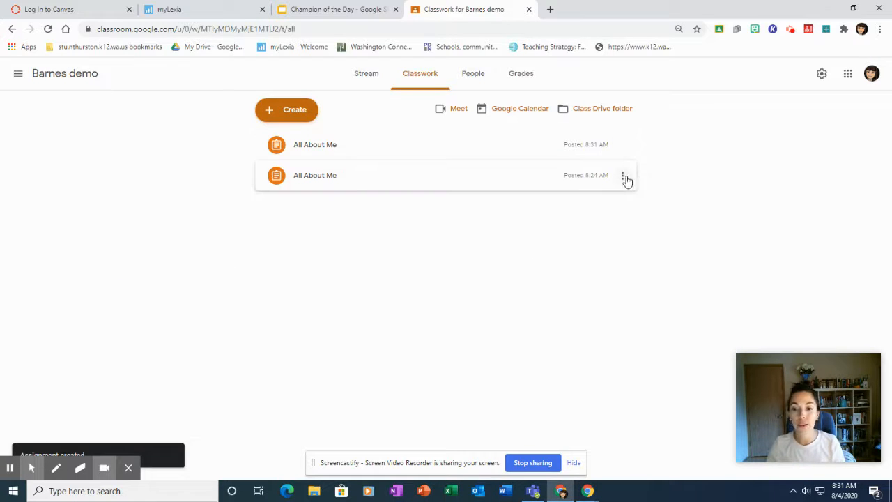
# Delete the older duplicate All About Me assignment posted at 8:24 AM.
pyautogui.click(623, 178)
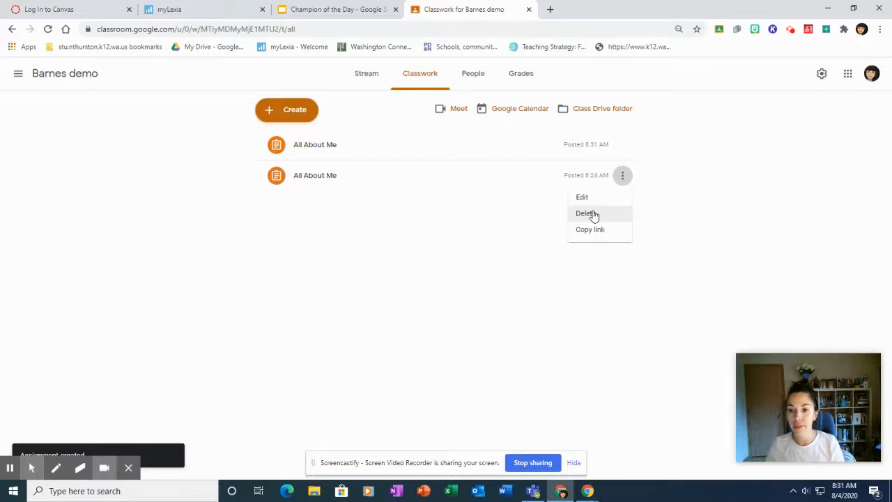
pyautogui.click(593, 214)
pyautogui.click(498, 295)
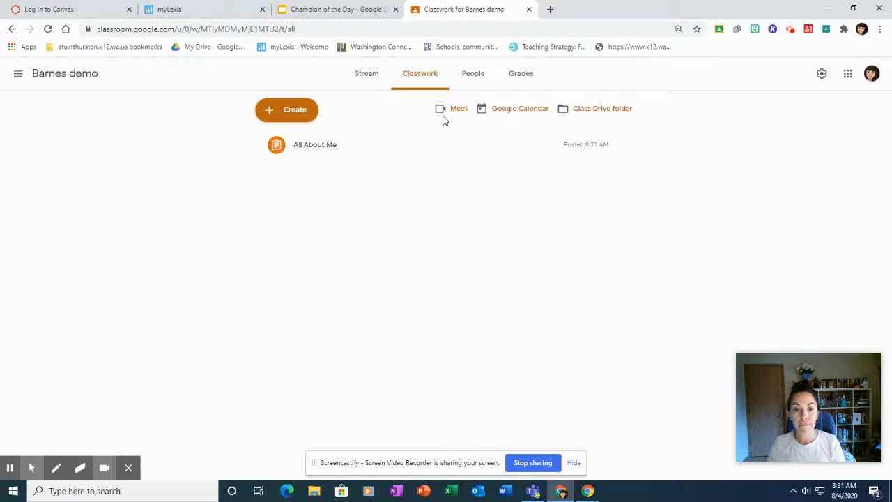
# Look at the assignment's post in the class stream and open the All About Me entry in the classwork.
pyautogui.click(368, 74)
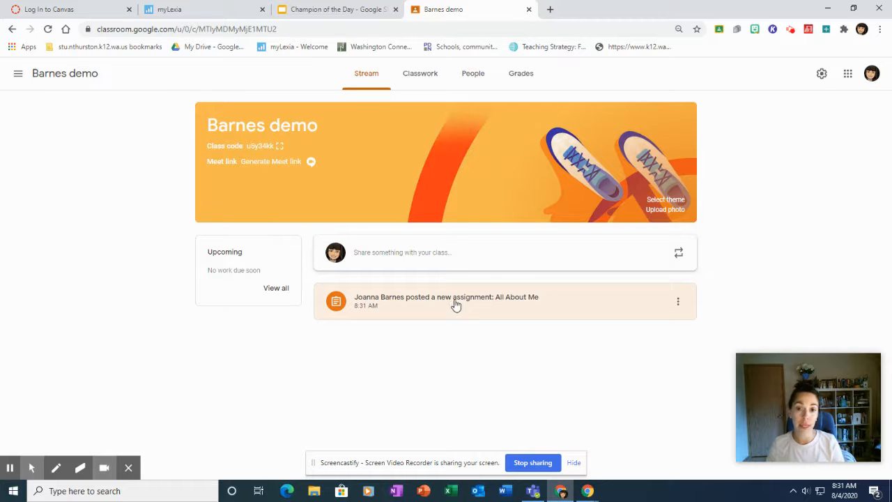
pyautogui.click(419, 78)
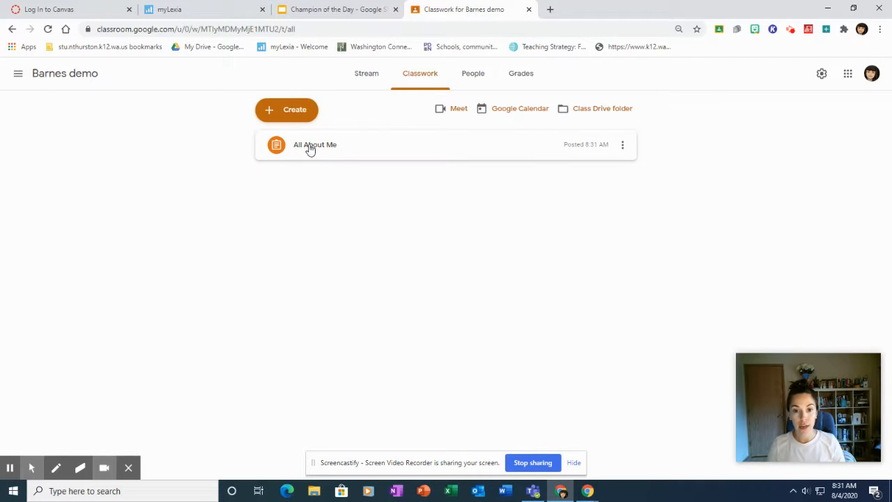
pyautogui.click(538, 150)
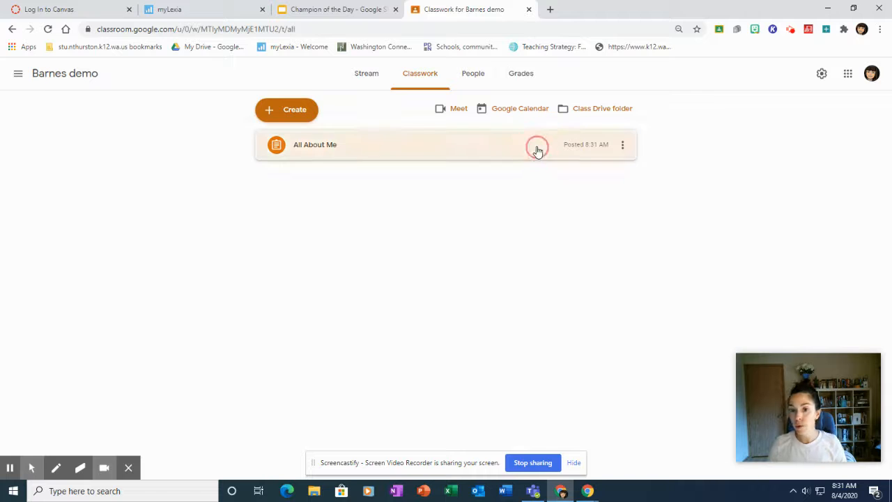